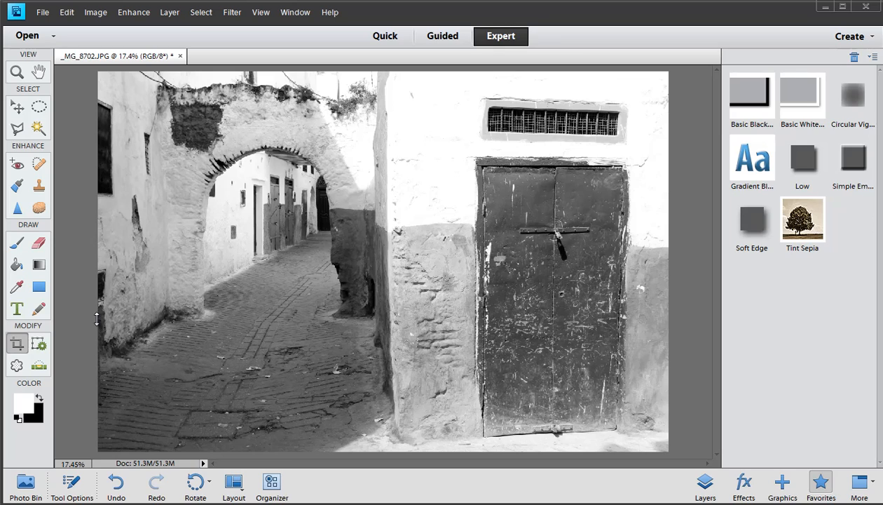
Select the entire photo and clear the selection again.
{"action": "key", "text": "ctrl+a"}
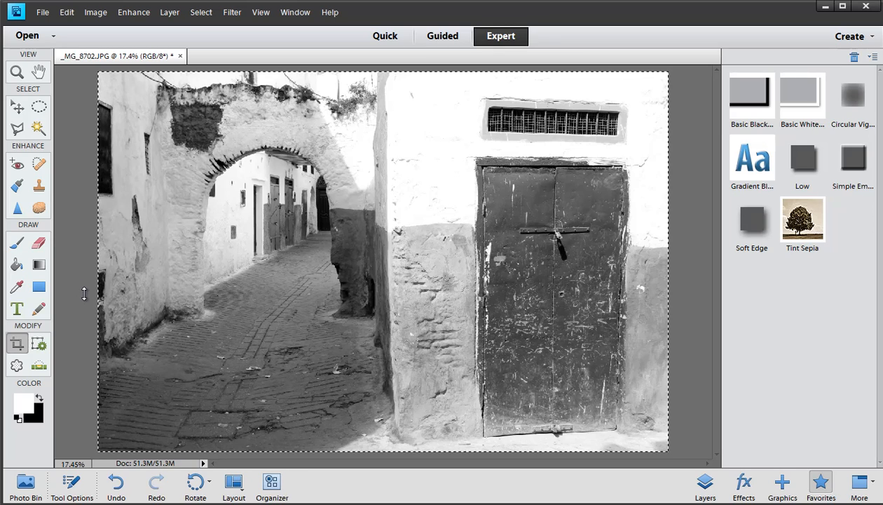
{"action": "key", "text": "ctrl+d"}
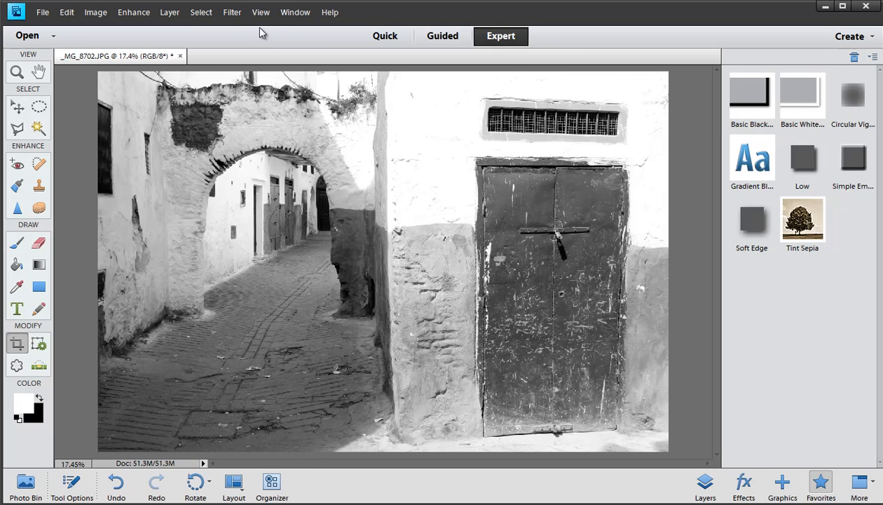
{"action": "left_click", "coordinate": [203, 15]}
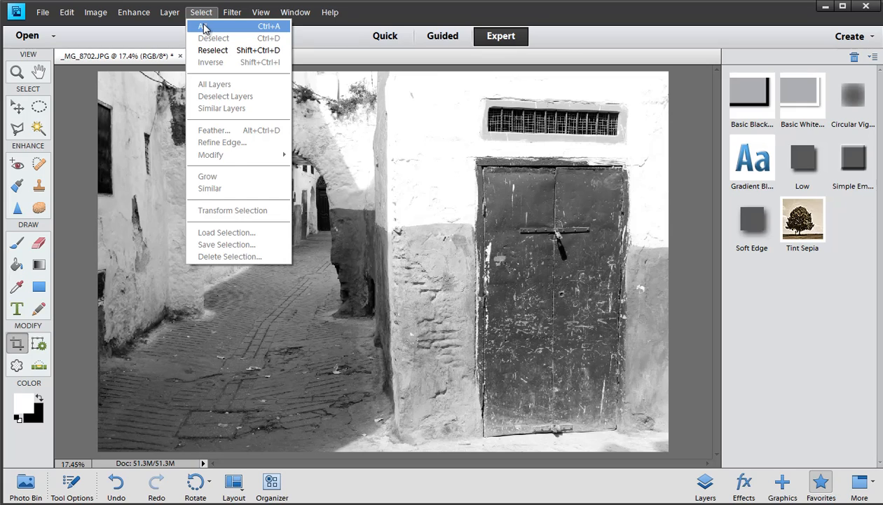
{"action": "left_click", "coordinate": [204, 27]}
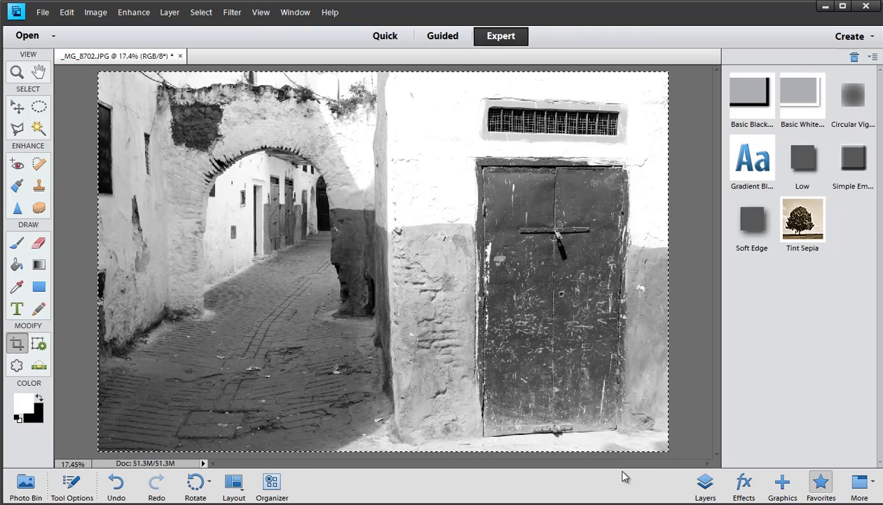
{"action": "key", "text": "ctrl+d"}
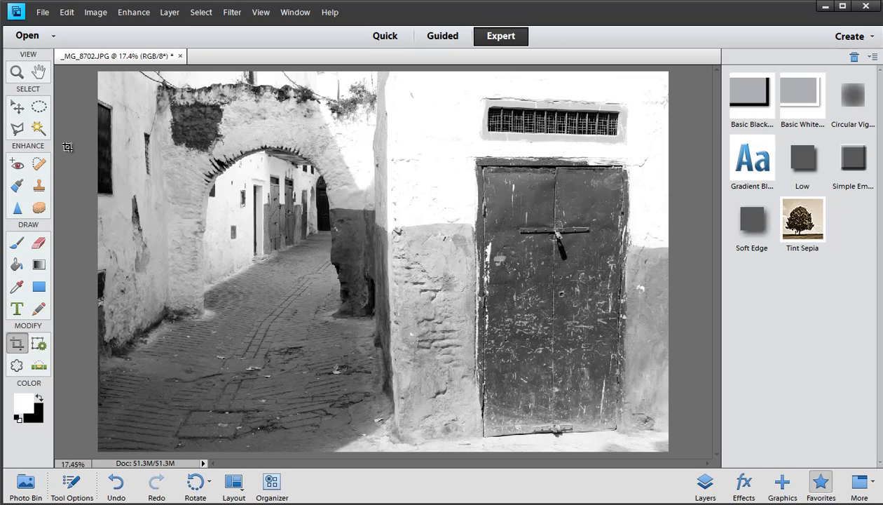
Select the whole photo with the Rectangular Marquee tool, starting and ending outside the canvas edges.
{"action": "left_click", "coordinate": [38, 108]}
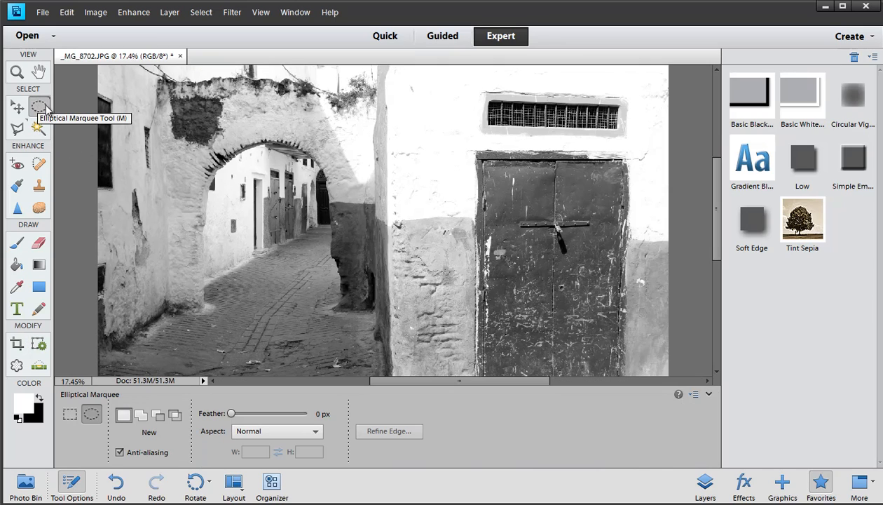
{"action": "left_click", "coordinate": [70, 413]}
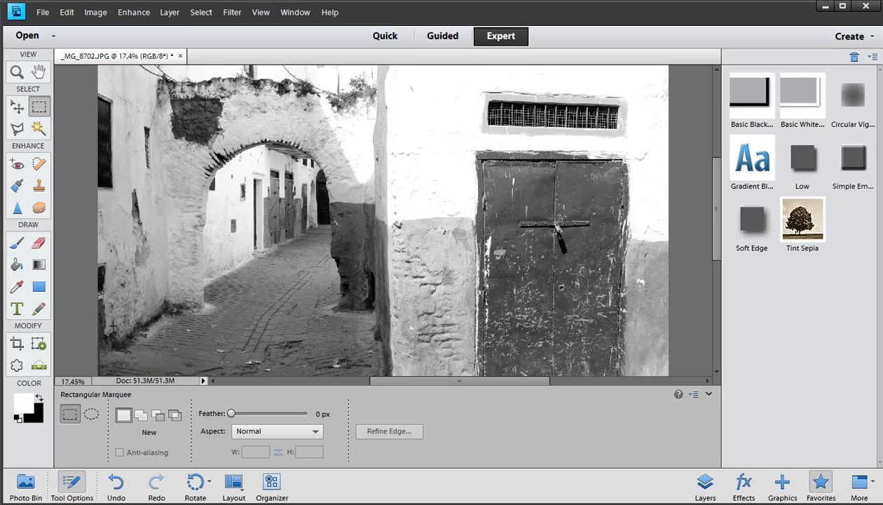
{"action": "left_click", "coordinate": [71, 481]}
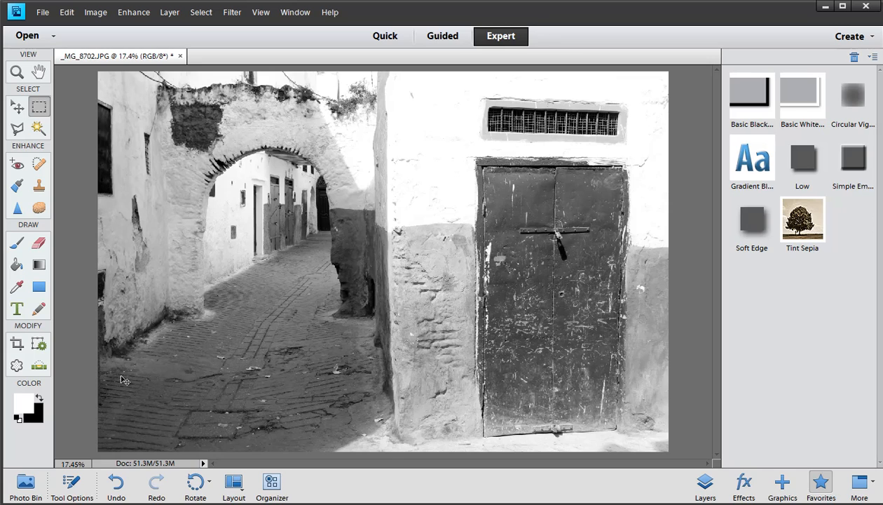
{"action": "key", "text": "ctrl+minus"}
{"action": "key", "text": "ctrl+minus"}
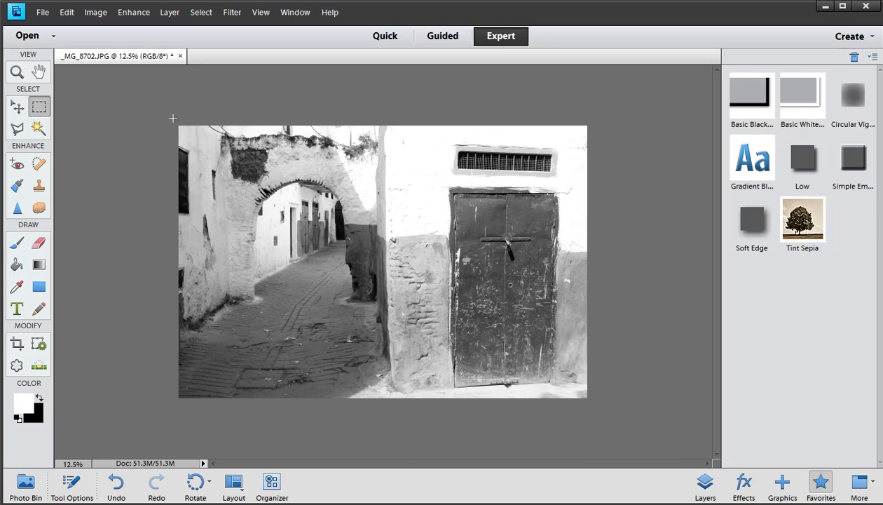
{"action": "left_click_drag", "start_coordinate": [170, 116], "coordinate": [627, 437]}
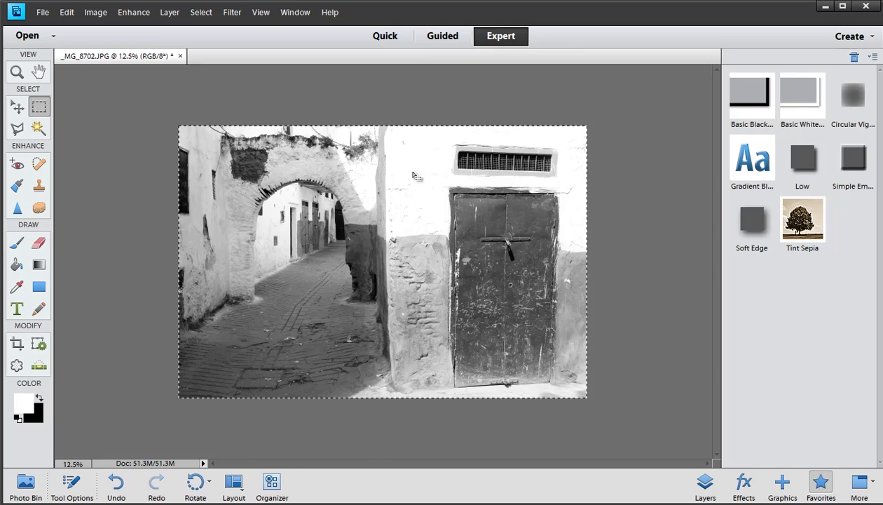
Set up a Stroke (Outline) for the selection with a width of 10 px and black as its color.
{"action": "left_click", "coordinate": [95, 12]}
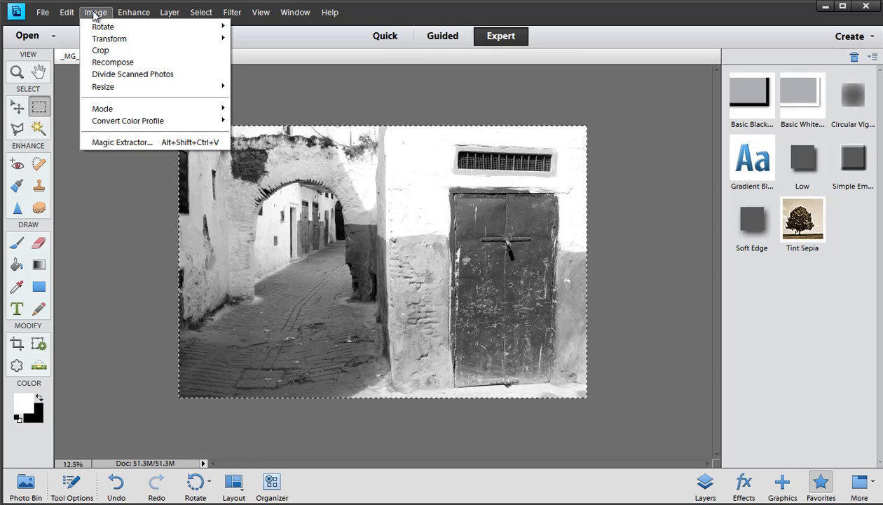
{"action": "mouse_move", "coordinate": [73, 15]}
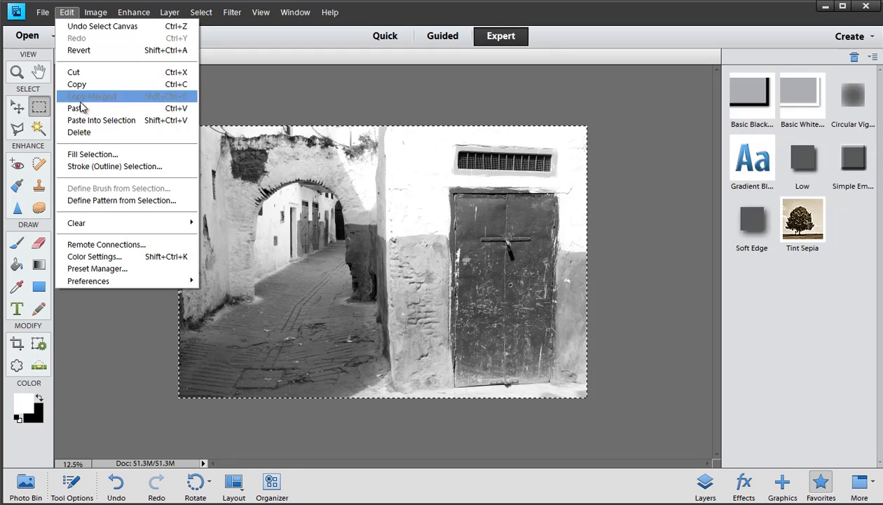
{"action": "left_click", "coordinate": [91, 167]}
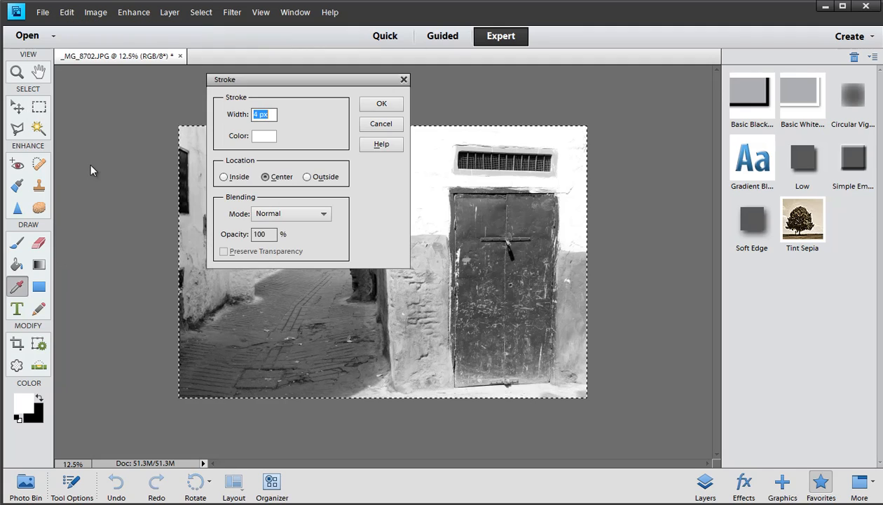
{"action": "left_click_drag", "start_coordinate": [268, 81], "coordinate": [312, 160]}
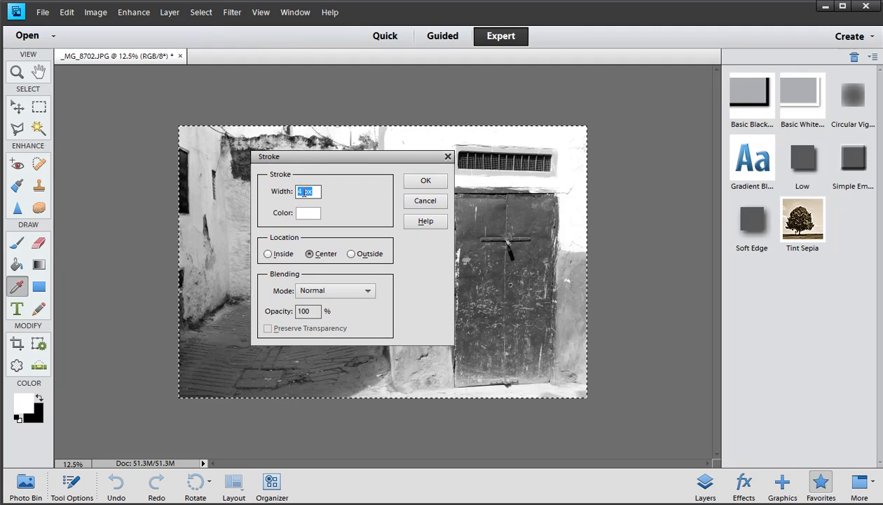
{"action": "type", "text": "10"}
{"action": "left_click", "coordinate": [309, 217]}
{"action": "left_click", "coordinate": [527, 370]}
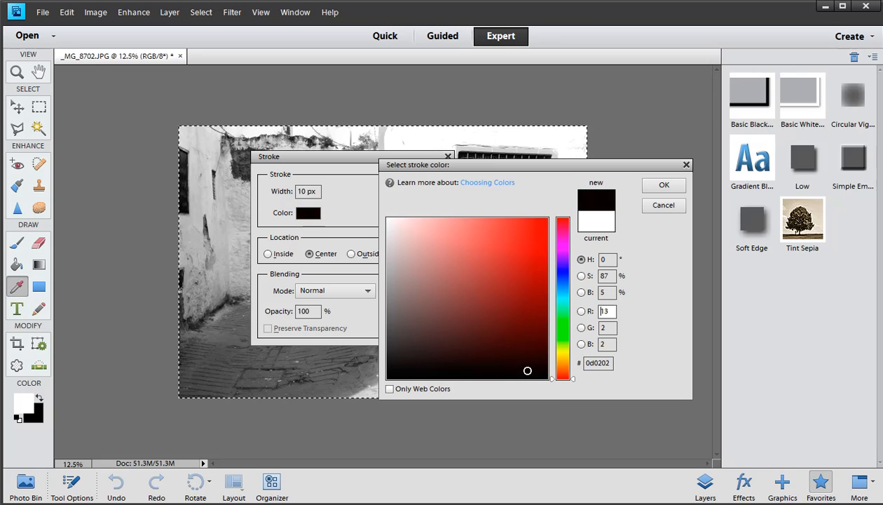
{"action": "left_click", "coordinate": [645, 185]}
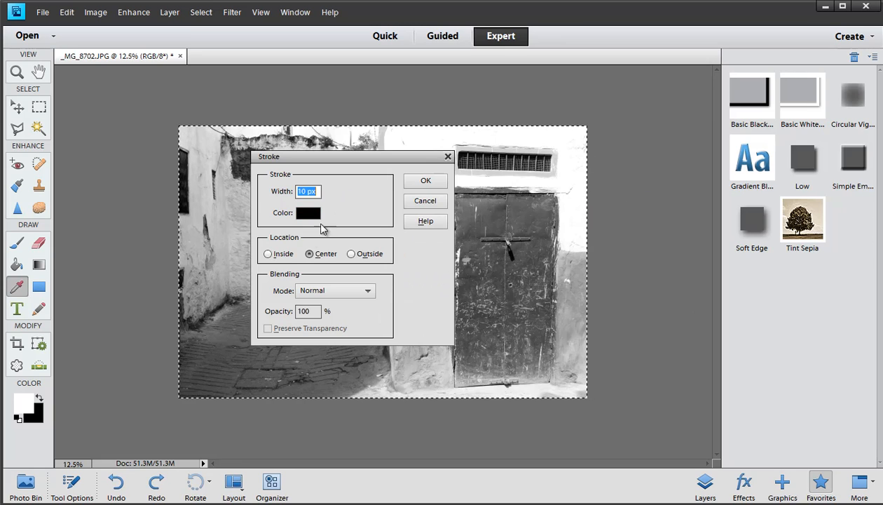
Apply the stroke with its location set to Center on the selection edge.
{"action": "left_click", "coordinate": [351, 254]}
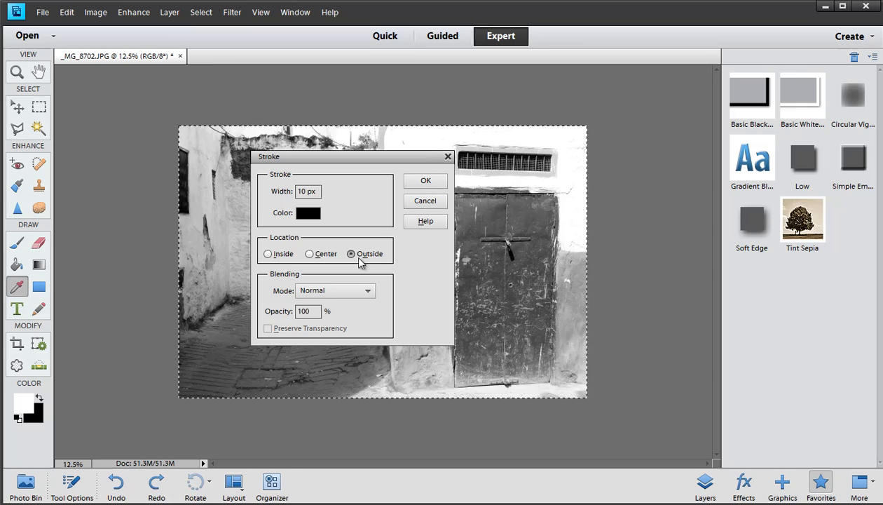
{"action": "left_click", "coordinate": [310, 255]}
{"action": "left_click", "coordinate": [425, 181]}
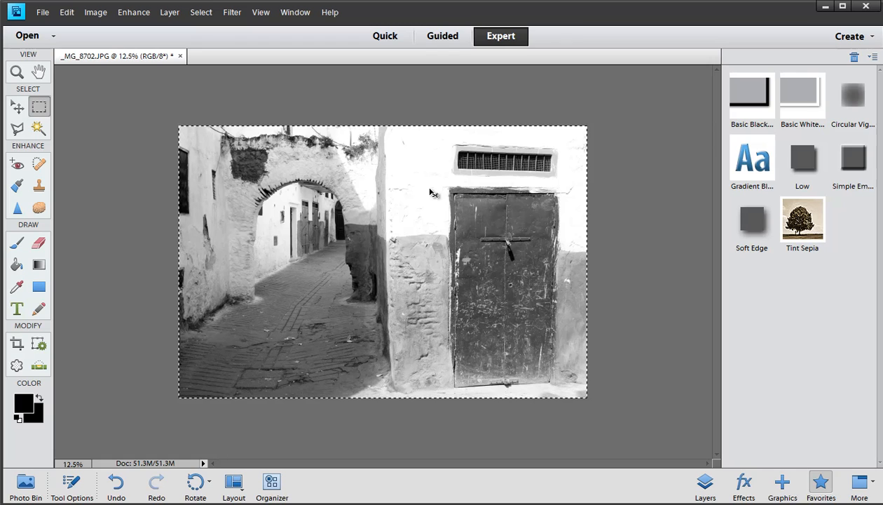
Deselect to inspect the border at the photo's upper-left corner, and undo both the deselection and the stroke.
{"action": "key", "text": "ctrl+d"}
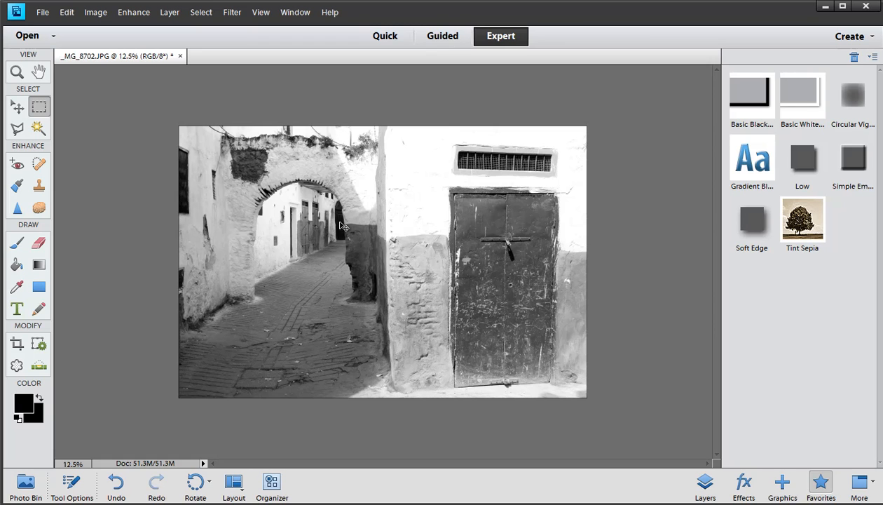
{"action": "key", "text": "ctrl+plus"}
{"action": "left_click", "coordinate": [259, 240]}
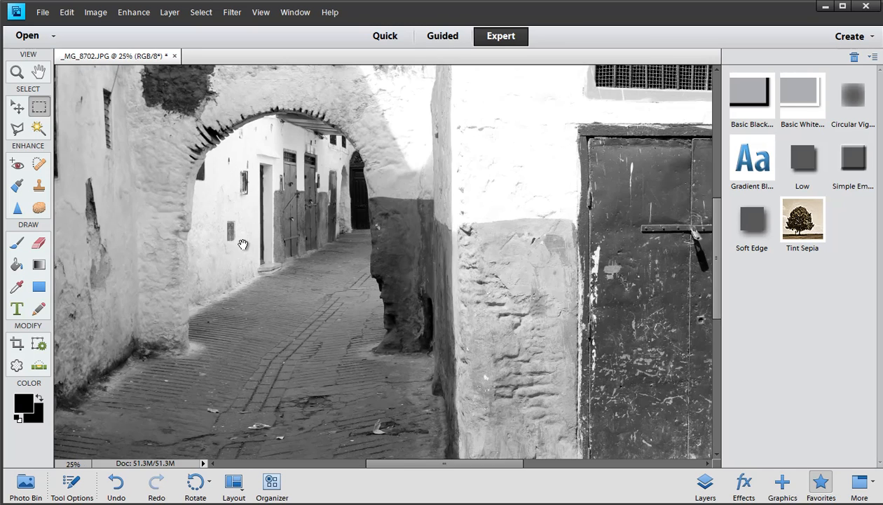
{"action": "left_click_drag", "start_coordinate": [245, 237], "coordinate": [317, 309]}
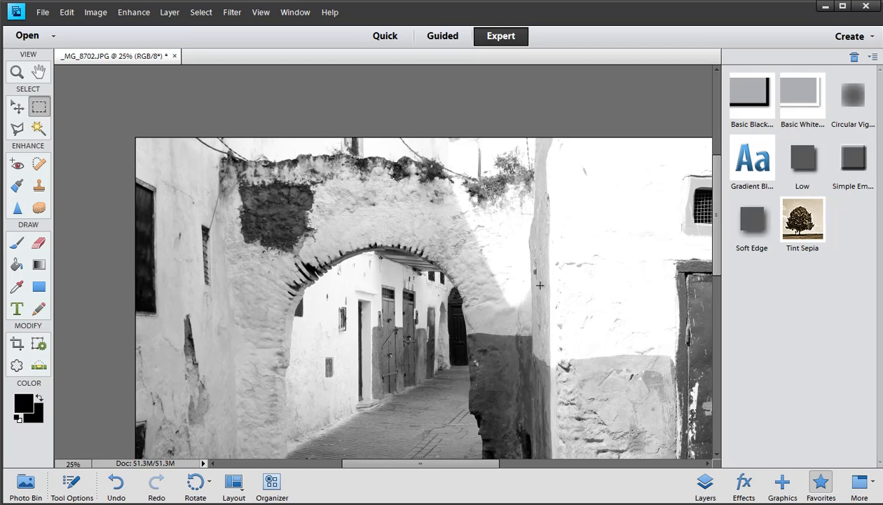
{"action": "key", "text": "ctrl+z"}
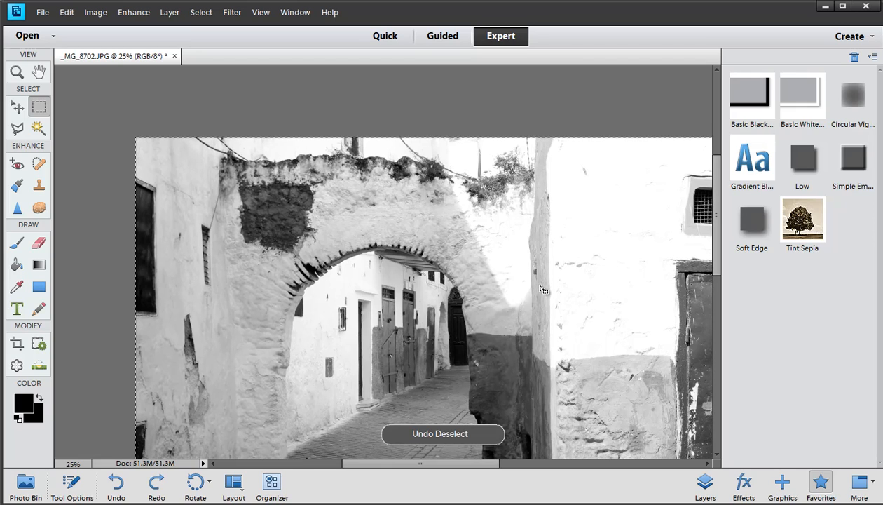
{"action": "key", "text": "ctrl+z"}
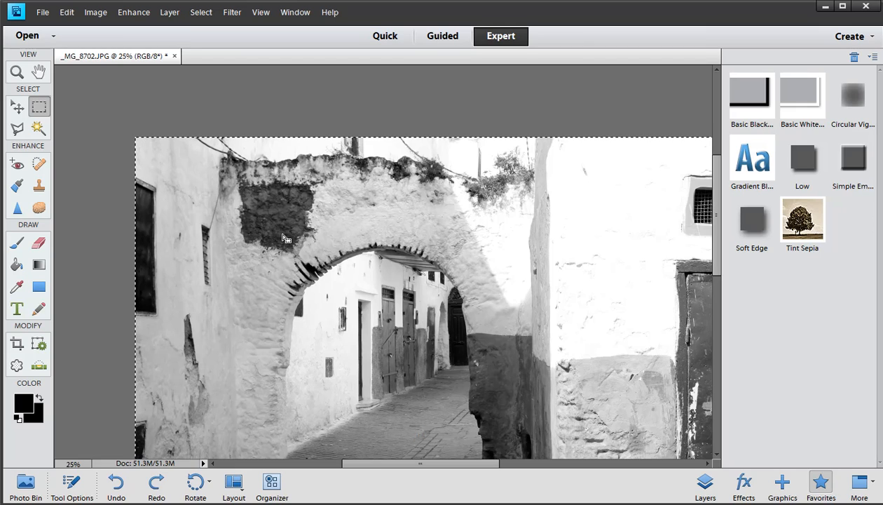
Outline the selected photo with a 10 px black stroke located Inside, and clear the selection to view the full frame.
{"action": "left_click", "coordinate": [66, 12]}
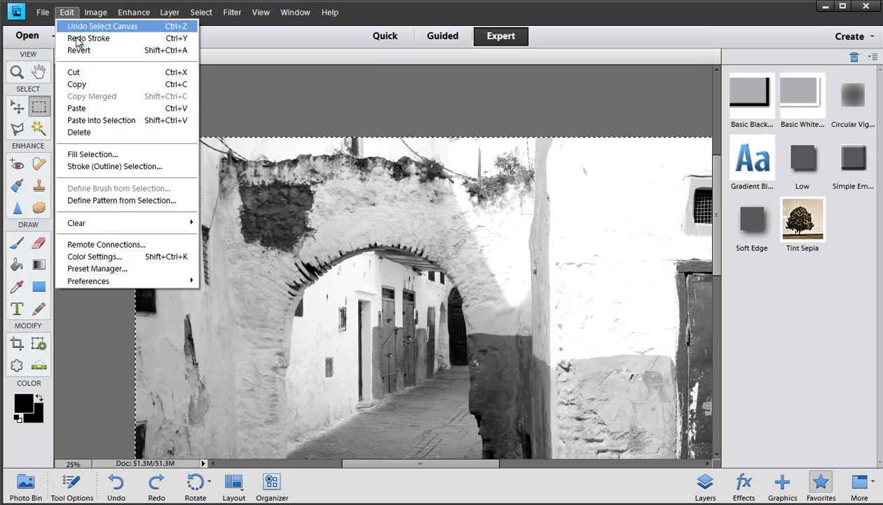
{"action": "left_click", "coordinate": [98, 167]}
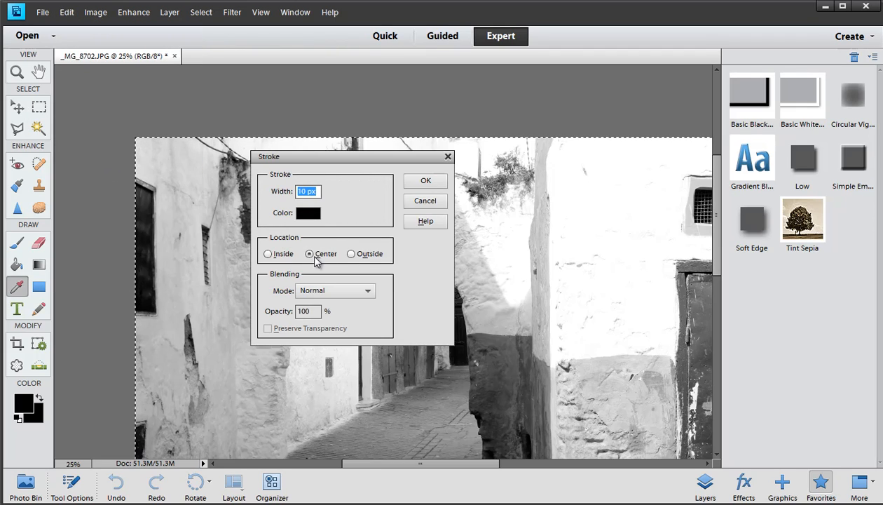
{"action": "left_click", "coordinate": [268, 254]}
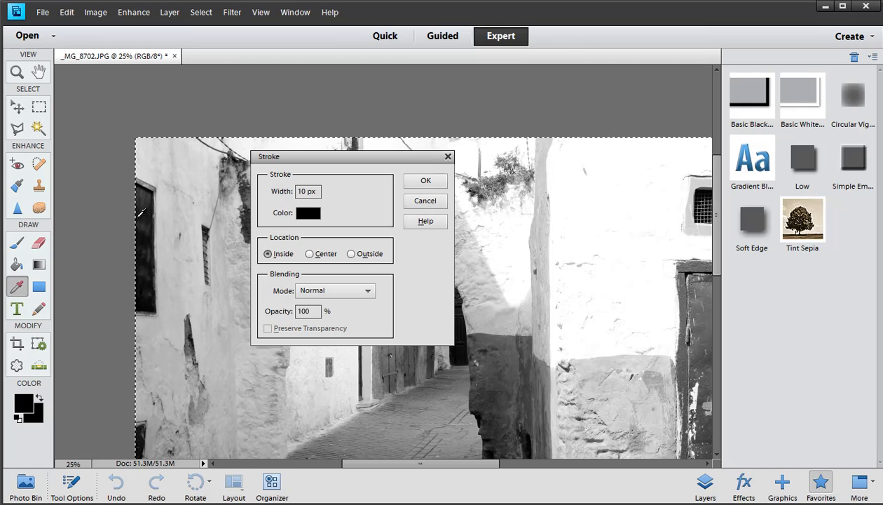
{"action": "left_click", "coordinate": [410, 180]}
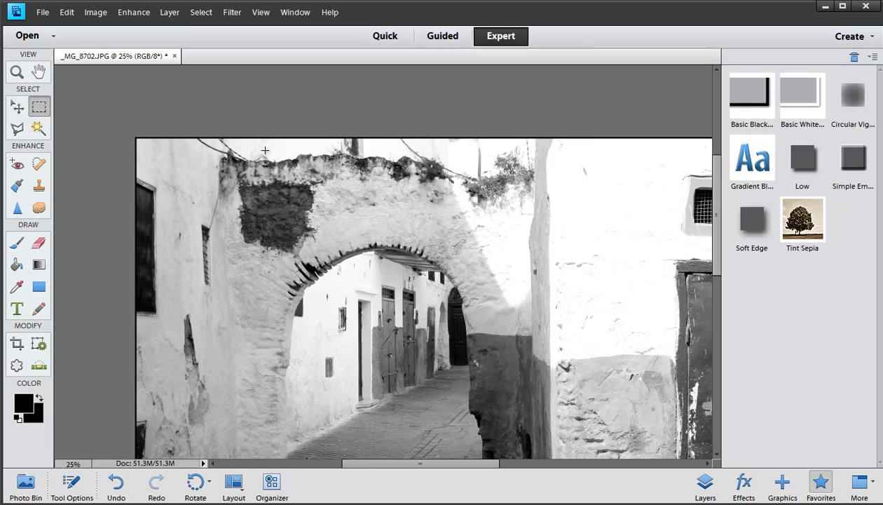
{"action": "key", "text": "ctrl+0"}
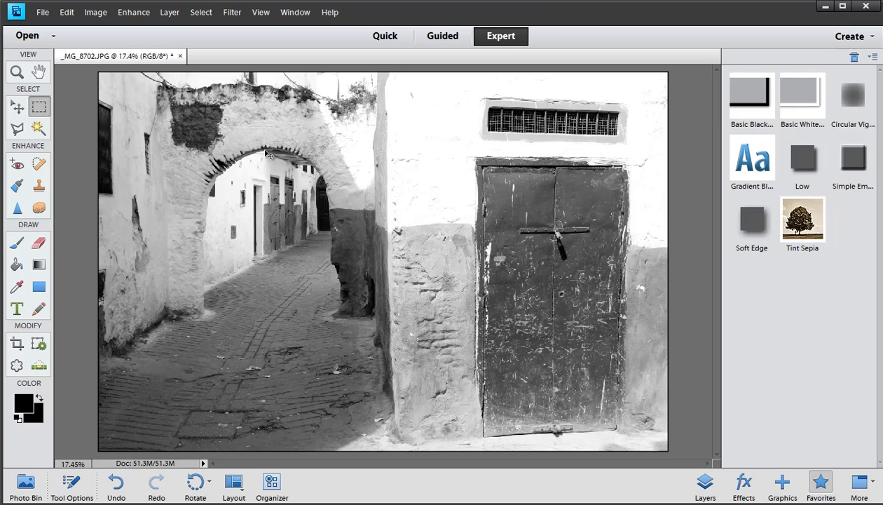
Select the whole canvas and set up a Stroke (Outline) Selection with a 5 px width and Center location.
{"action": "key", "text": "ctrl+minus"}
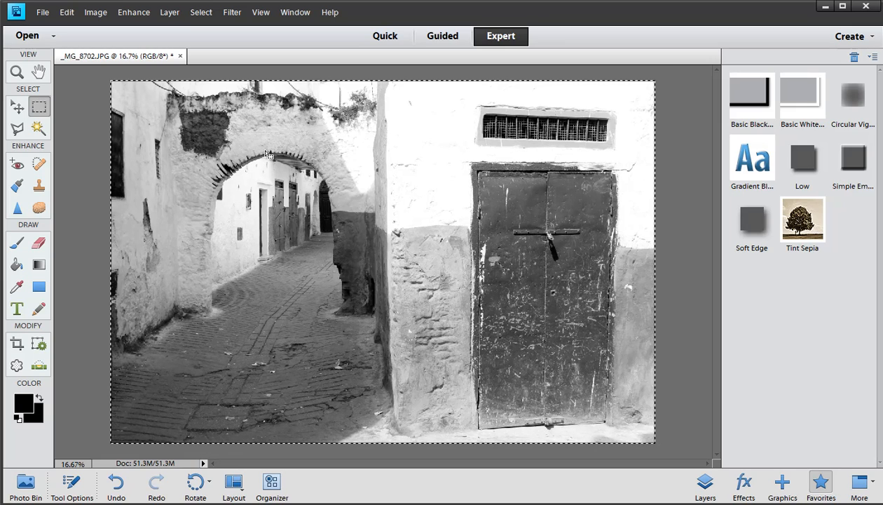
{"action": "left_click", "coordinate": [99, 13]}
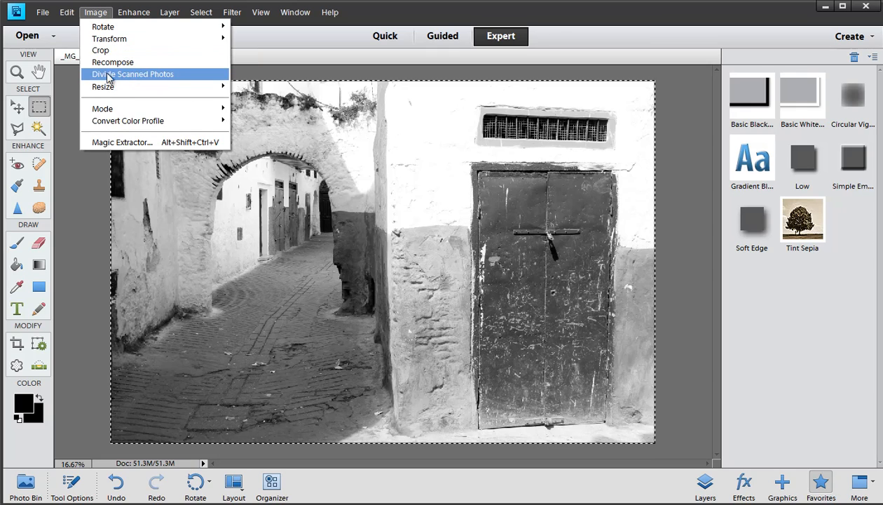
{"action": "mouse_move", "coordinate": [67, 12]}
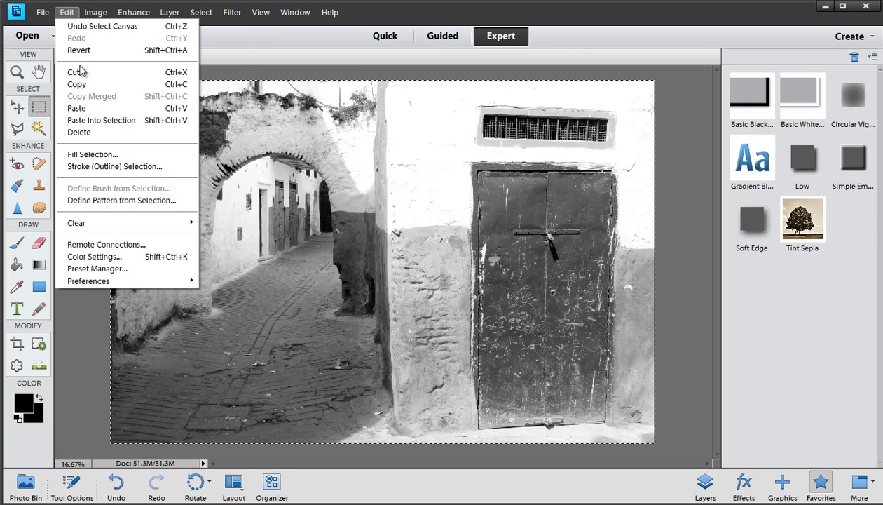
{"action": "left_click", "coordinate": [91, 167]}
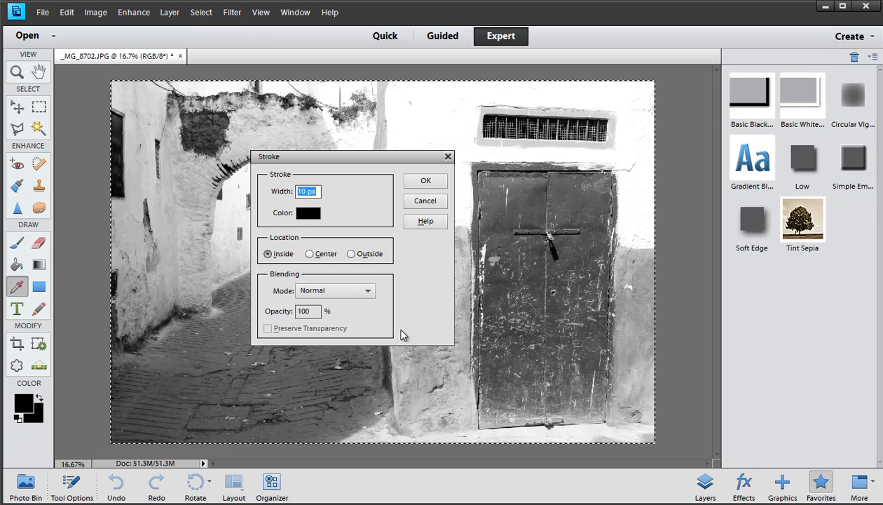
{"action": "left_click", "coordinate": [309, 256]}
{"action": "double_click", "coordinate": [299, 191]}
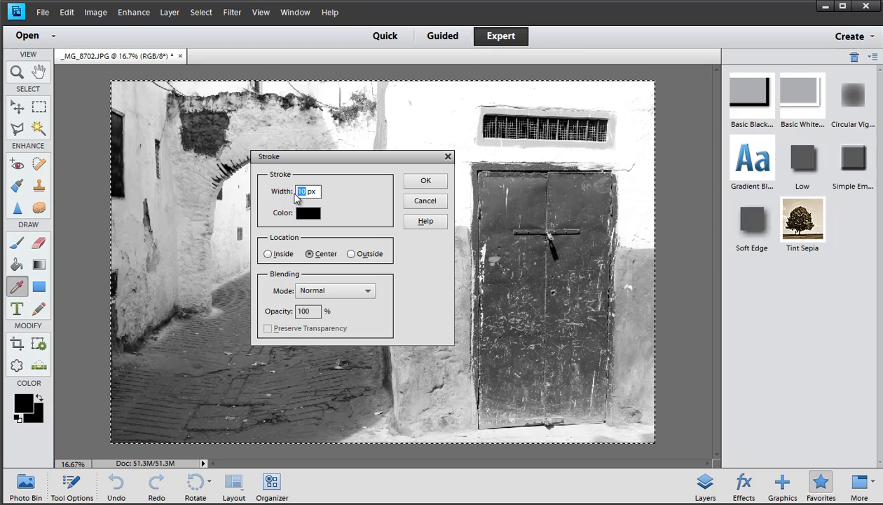
{"action": "type", "text": "5"}
Apply the stroke in white and clear the selection, checking the border at the photo's upper-left corner.
{"action": "left_click", "coordinate": [310, 216]}
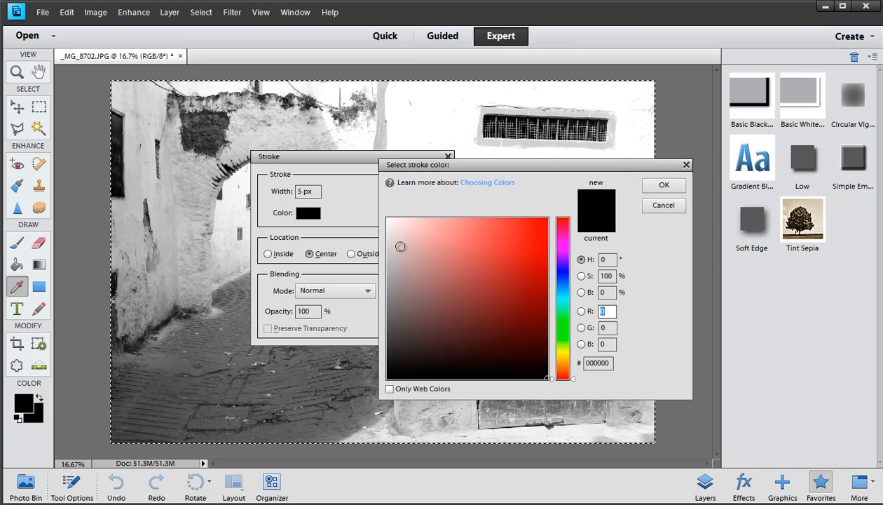
{"action": "left_click", "coordinate": [389, 219]}
{"action": "left_click", "coordinate": [663, 184]}
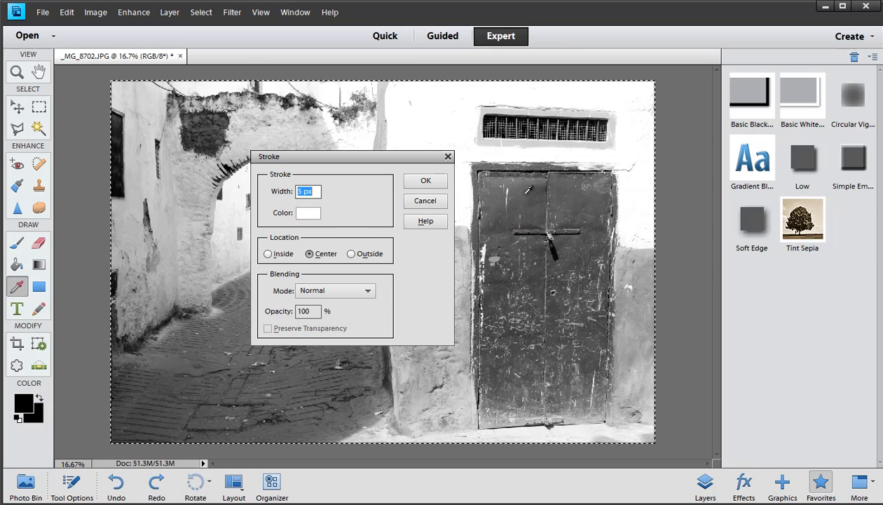
{"action": "left_click", "coordinate": [425, 181]}
{"action": "key", "text": "ctrl+d"}
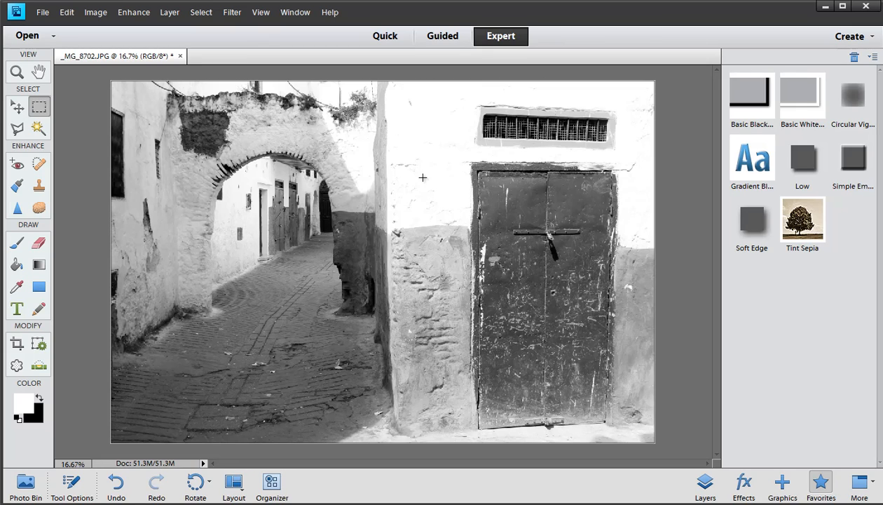
{"action": "left_click_drag", "start_coordinate": [190, 142], "coordinate": [66, 45]}
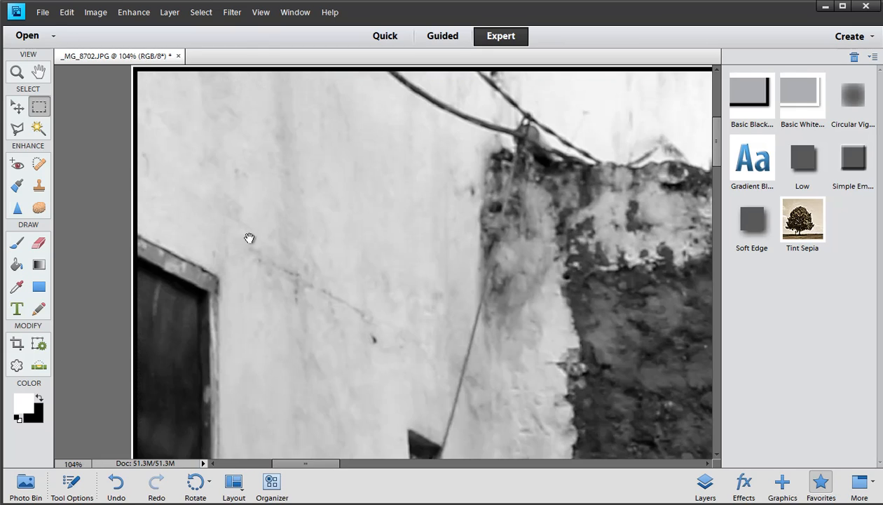
{"action": "left_click_drag", "start_coordinate": [250, 209], "coordinate": [245, 250]}
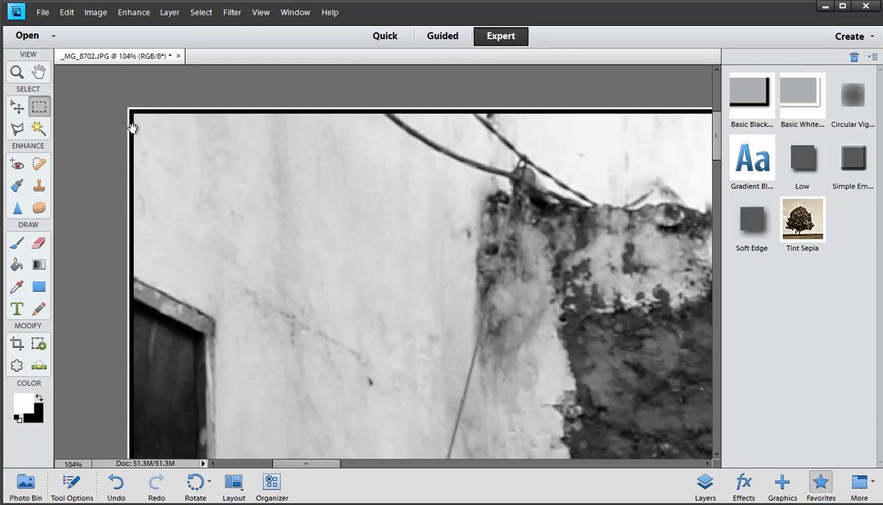
{"action": "key", "text": "ctrl+0"}
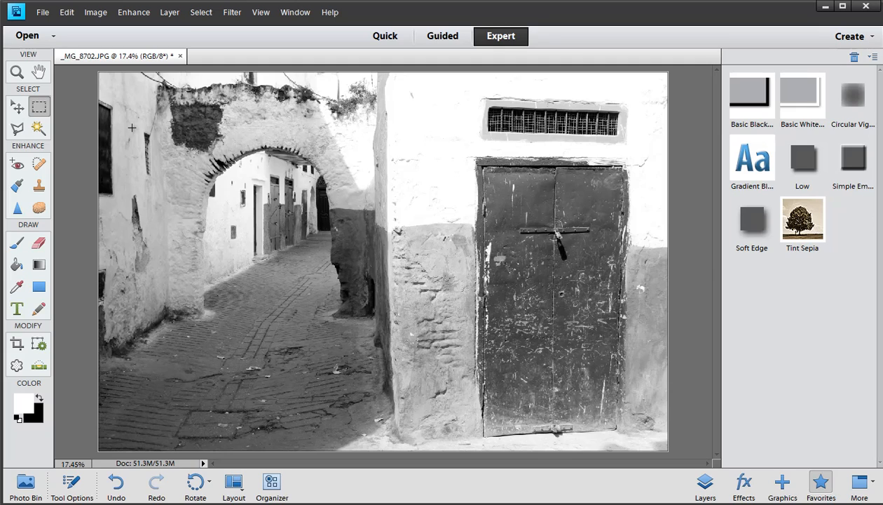
Enlarge the canvas around the centered photo by a relative 12 cm in both width and height, with a white extension color.
{"action": "left_click", "coordinate": [94, 13]}
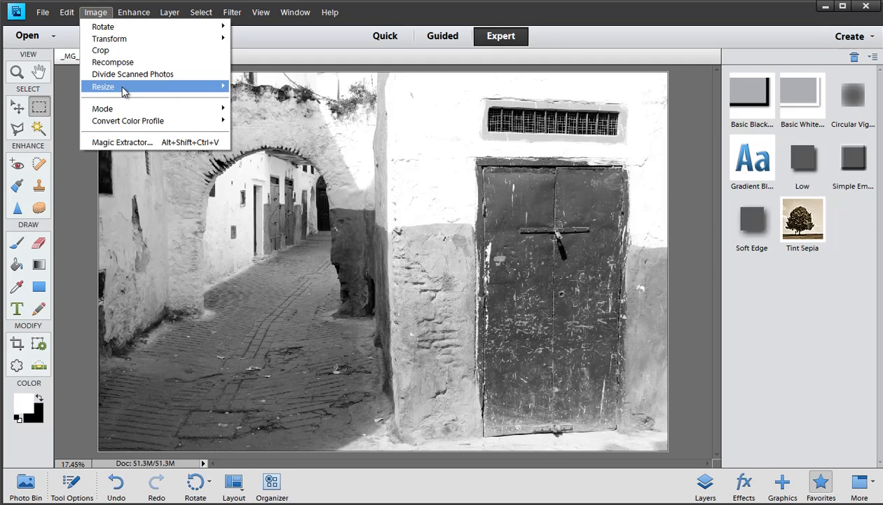
{"action": "mouse_move", "coordinate": [122, 92]}
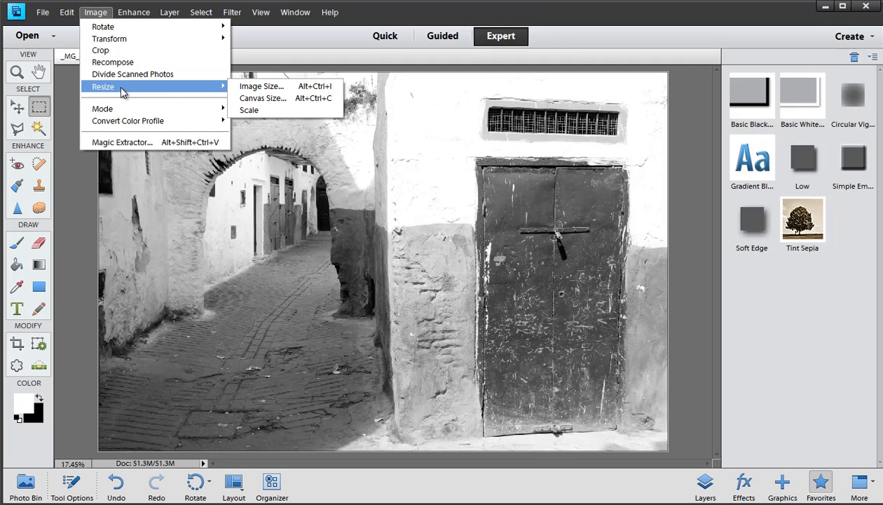
{"action": "left_click", "coordinate": [260, 98]}
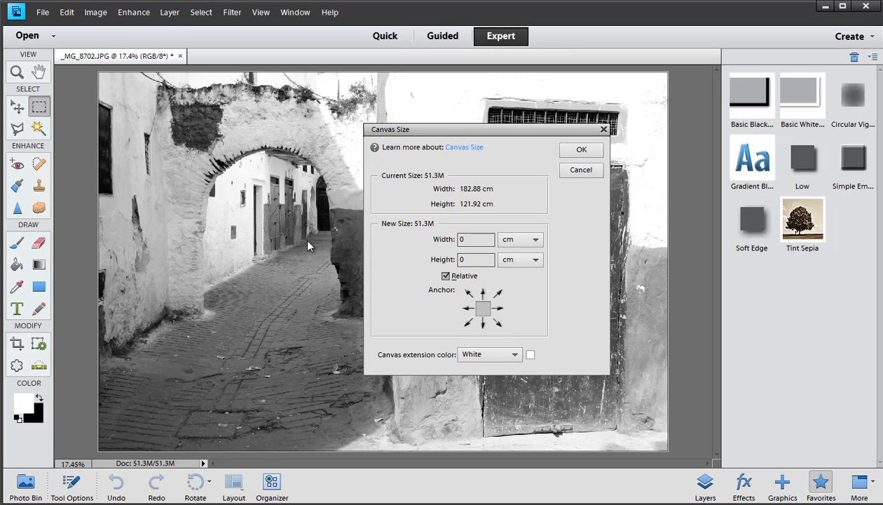
{"action": "left_click", "coordinate": [469, 260]}
{"action": "left_click_drag", "start_coordinate": [468, 259], "coordinate": [438, 261]}
{"action": "type", "text": "12"}
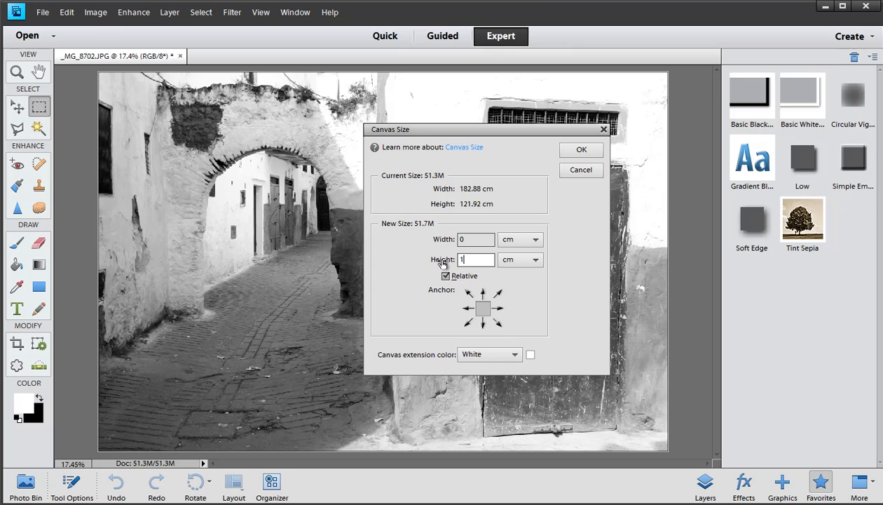
{"action": "left_click", "coordinate": [447, 239]}
{"action": "type", "text": "12"}
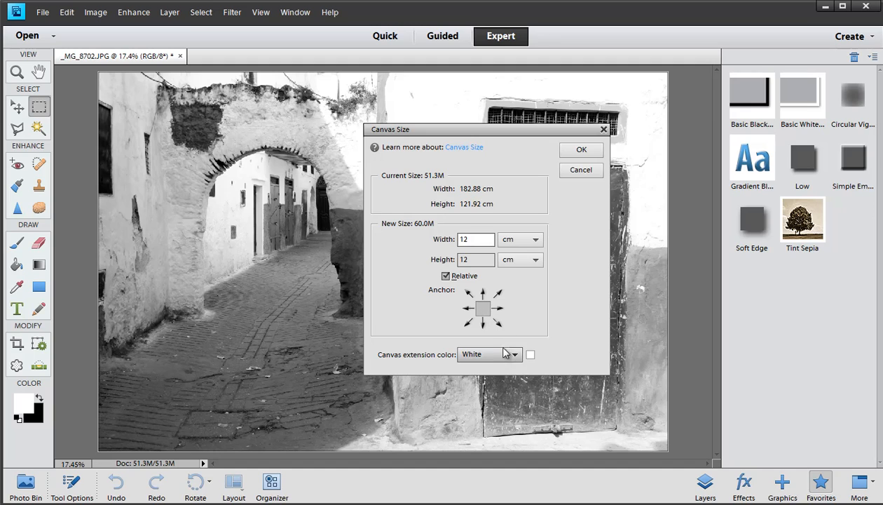
{"action": "left_click", "coordinate": [580, 149]}
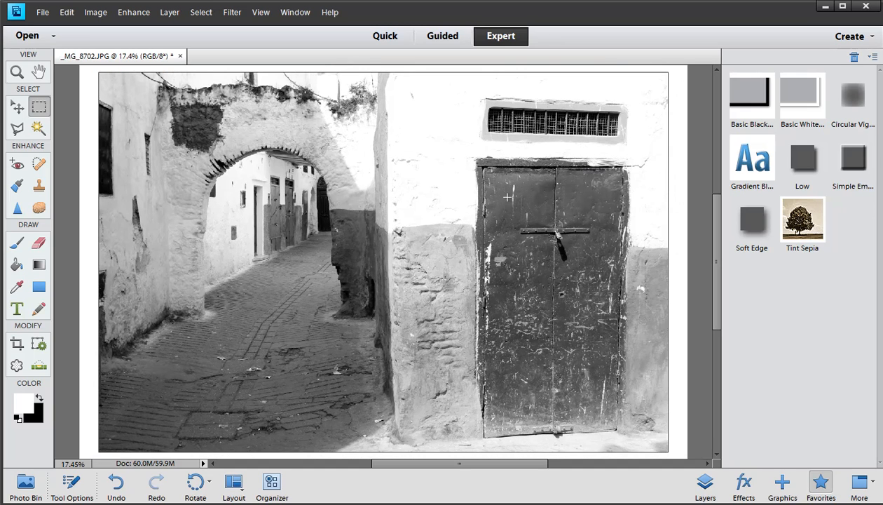
{"action": "key", "text": "ctrl+minus"}
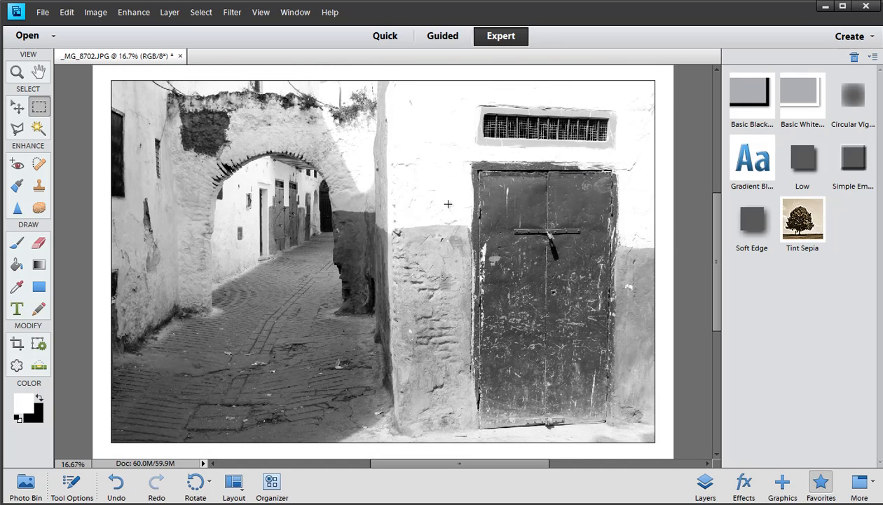